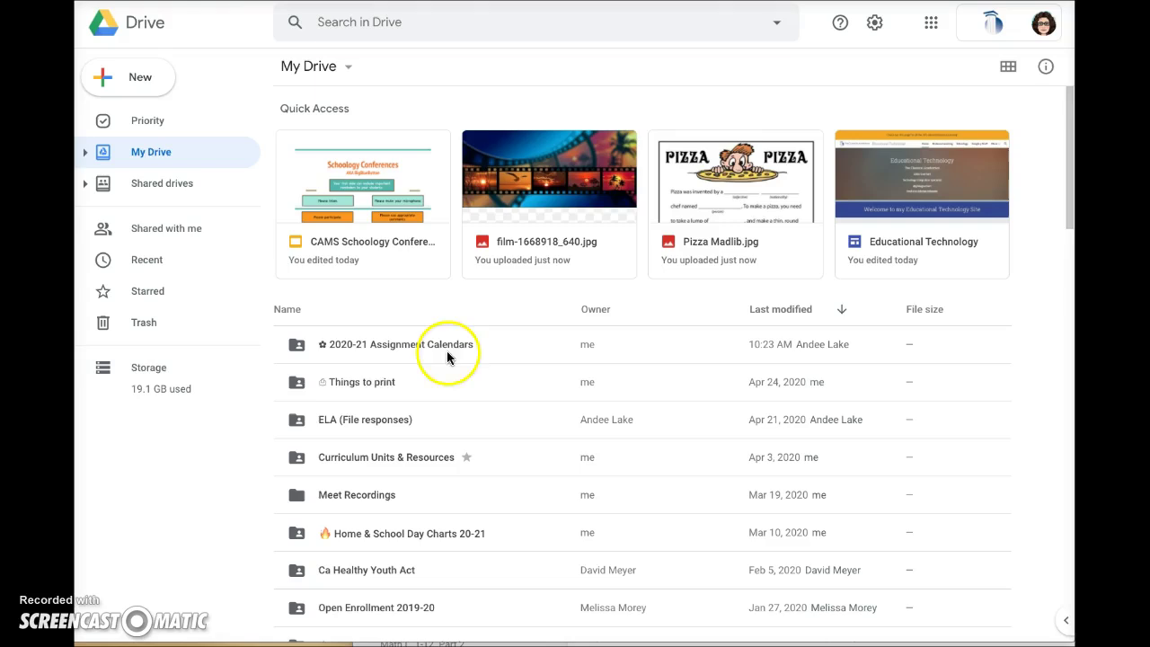
- Open the Student Ability to Post in Schoology document from the Things to print folder, download it as a PDF Document (.pdf), and close it
{"action": "left_click", "coordinate": [382, 382]}
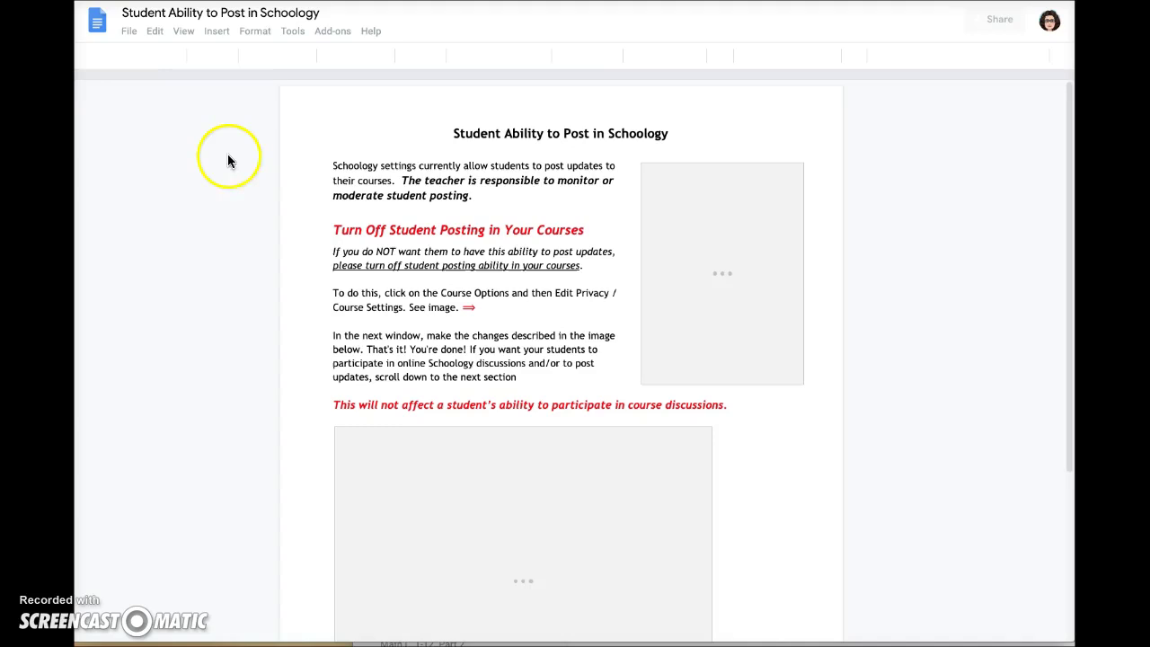
{"action": "left_click", "coordinate": [131, 33]}
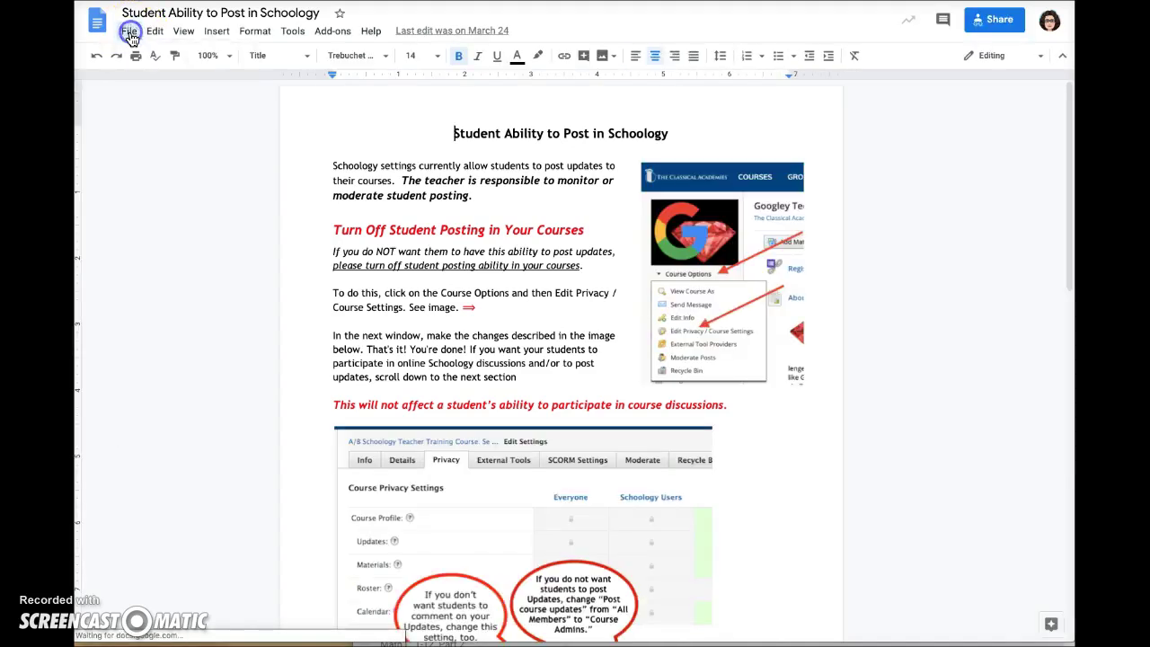
{"action": "left_click", "coordinate": [130, 35]}
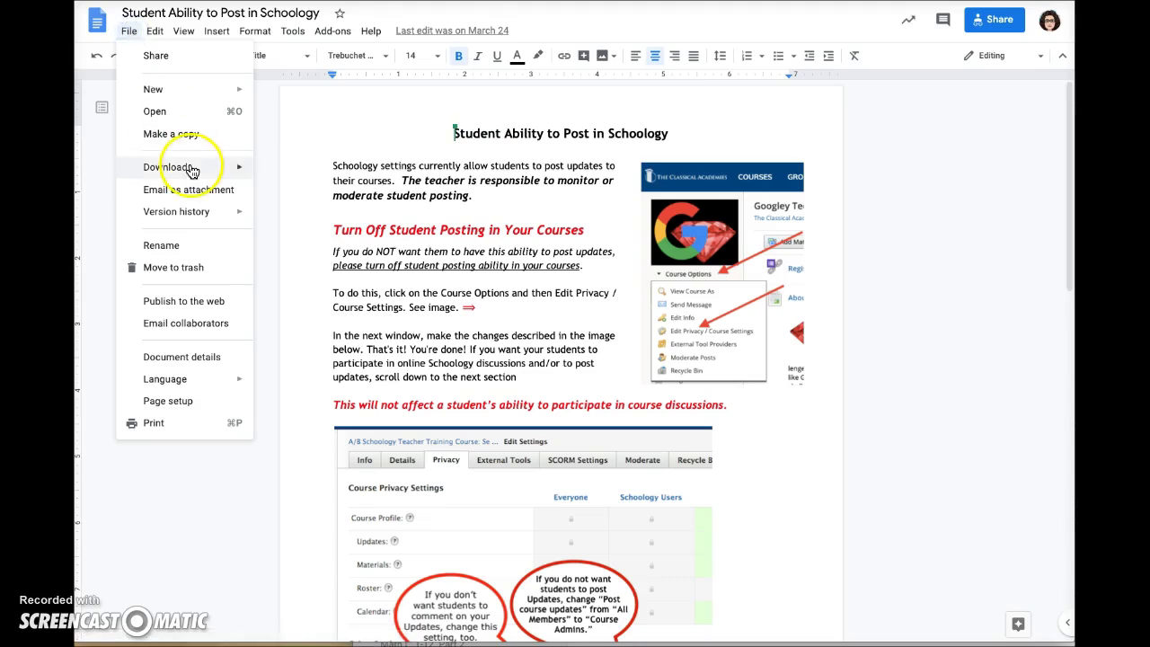
{"action": "mouse_move", "coordinate": [192, 170]}
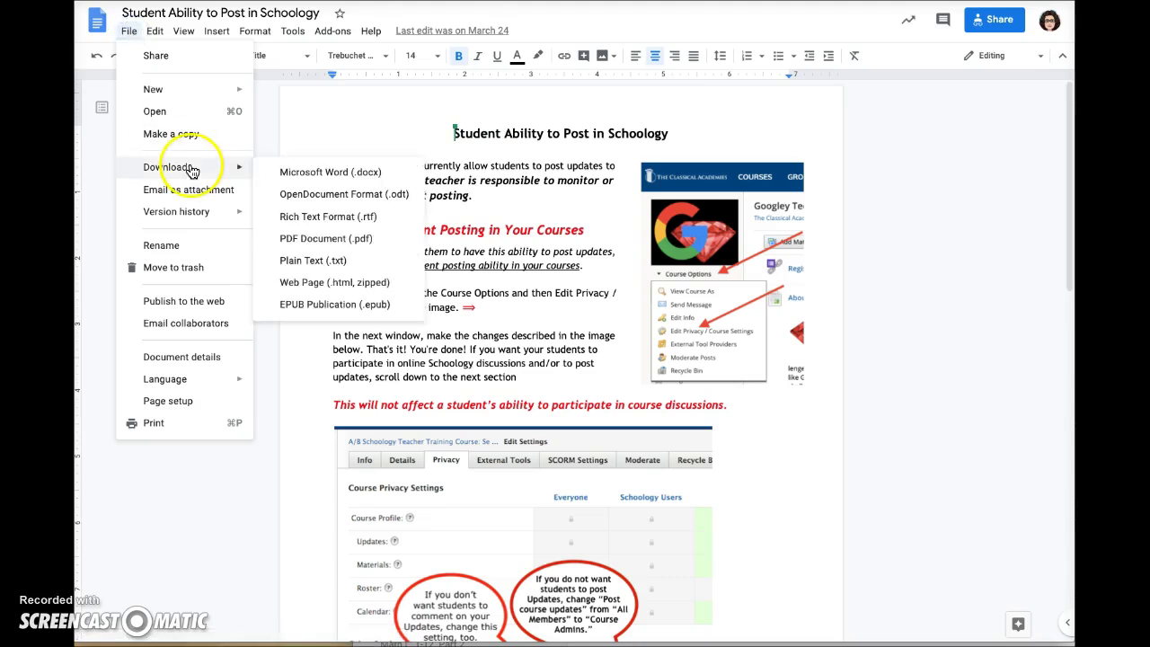
{"action": "left_click", "coordinate": [334, 239]}
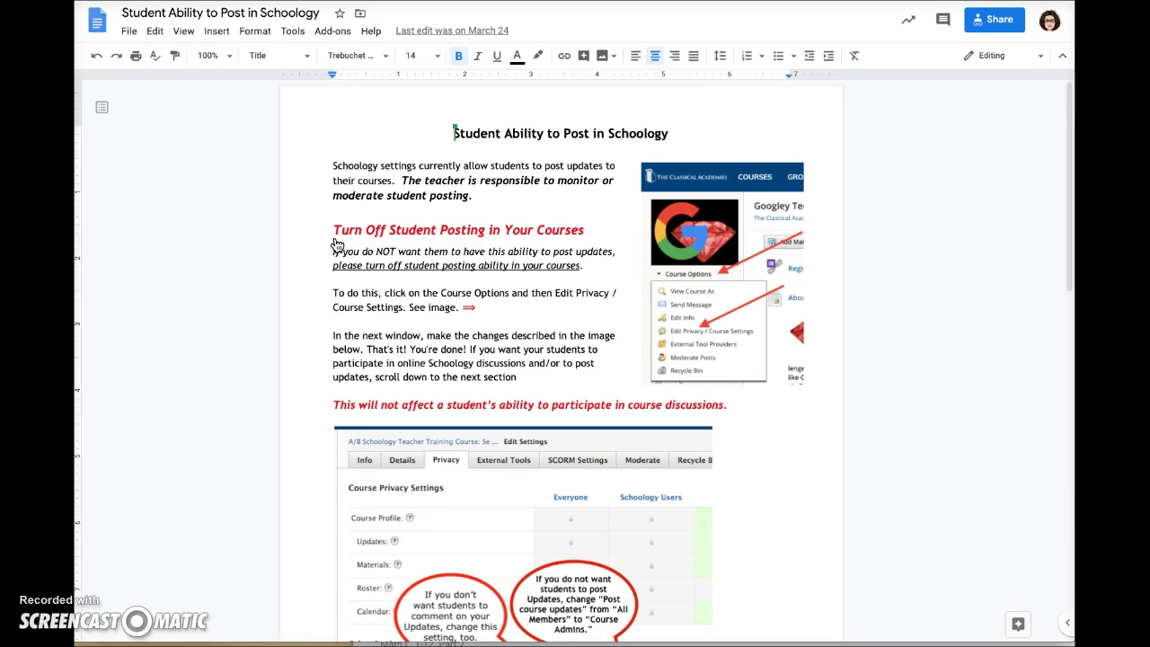
{"action": "left_click", "coordinate": [323, 254]}
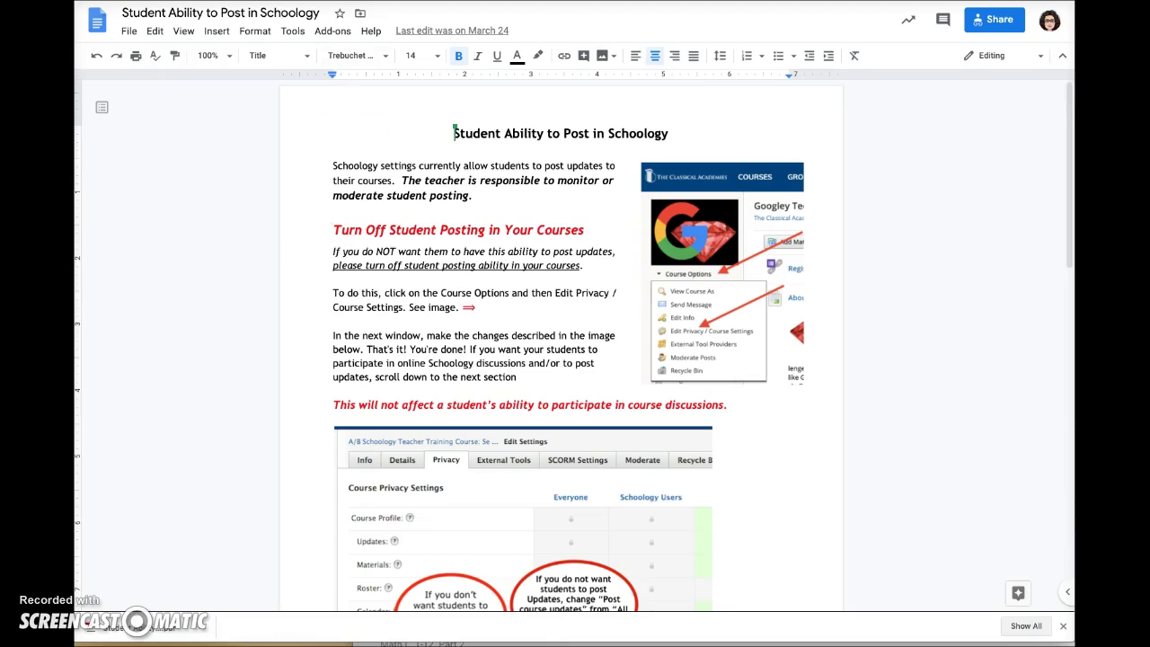
{"action": "key", "text": "ctrl+w"}
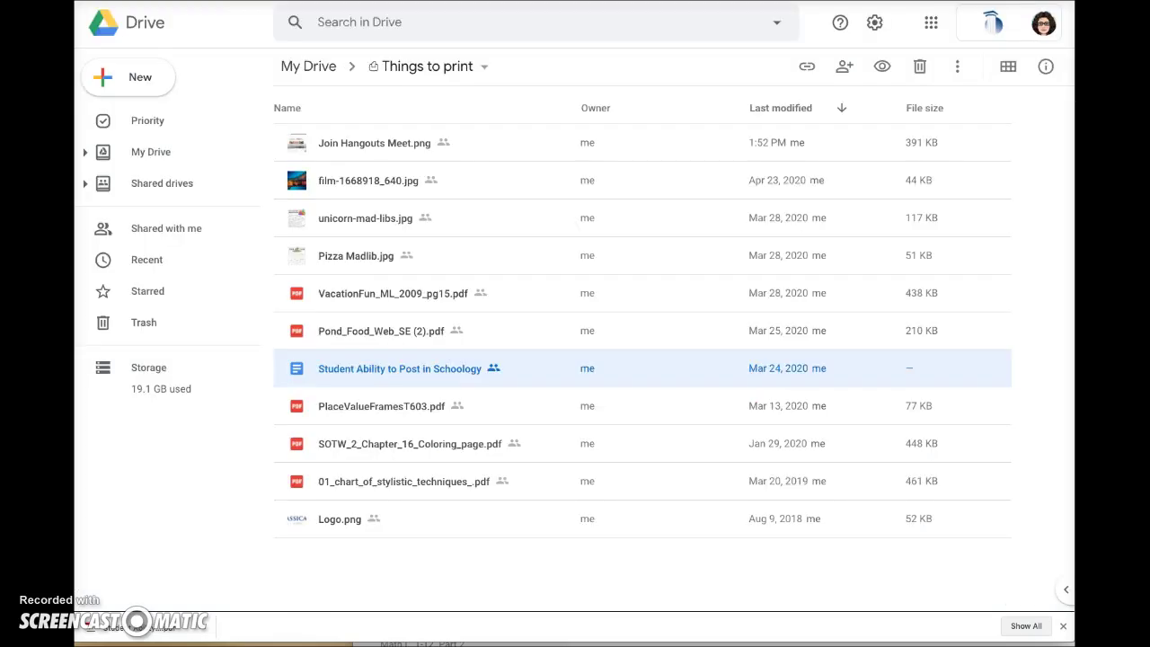
- Locate the downloaded Student Ability to Post in Schoology (1).pdf in Finder and upload it to the Things to print Drive folder
{"action": "left_click", "coordinate": [492, 555]}
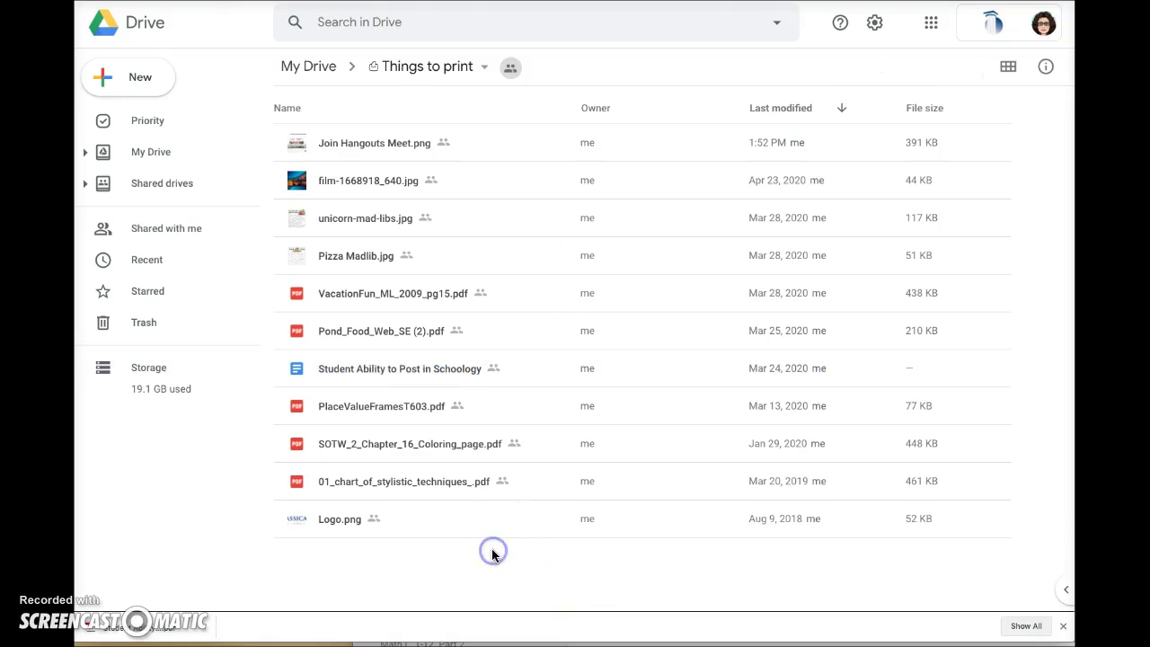
{"action": "left_click", "coordinate": [205, 625]}
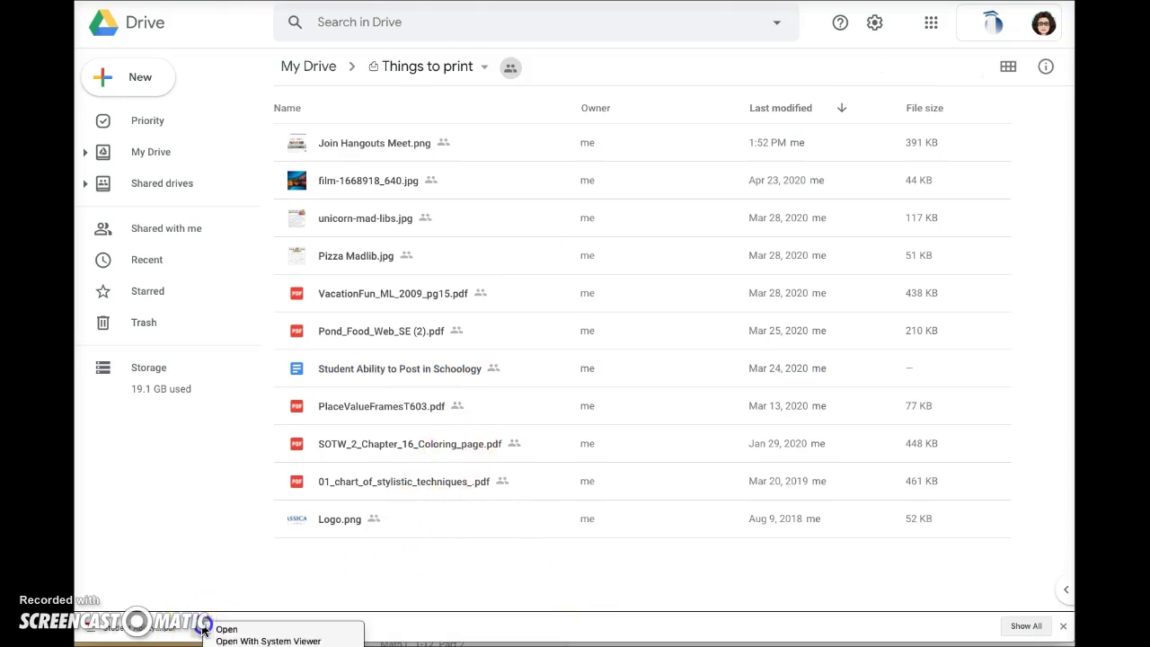
{"action": "left_click", "coordinate": [227, 629]}
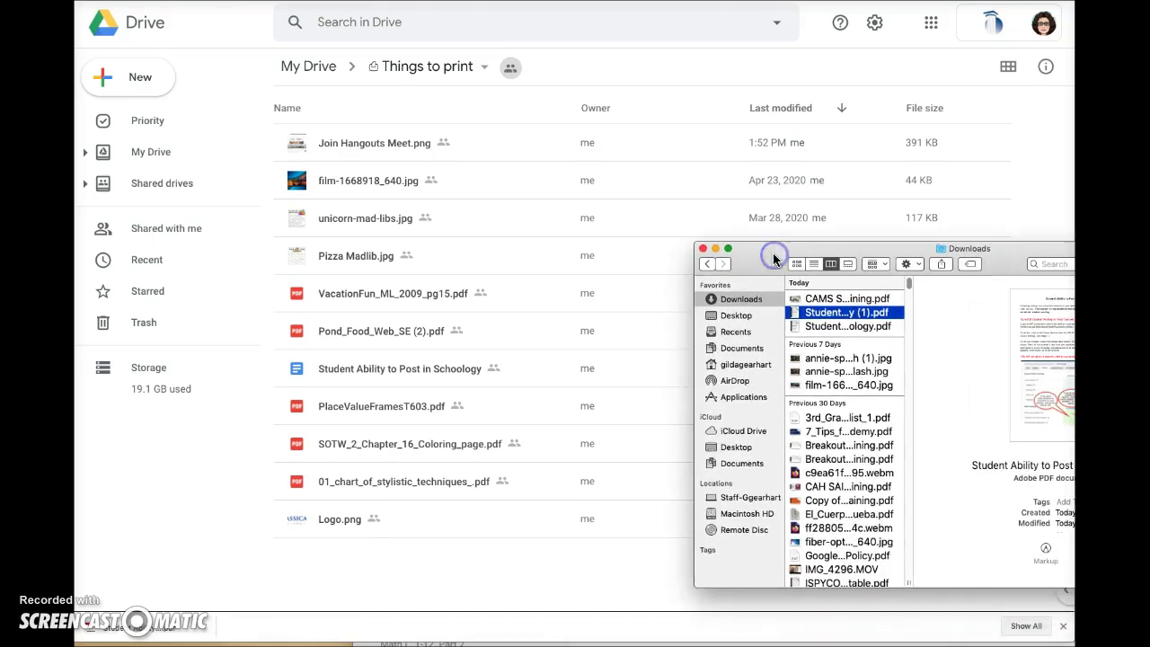
{"action": "left_click", "coordinate": [826, 315]}
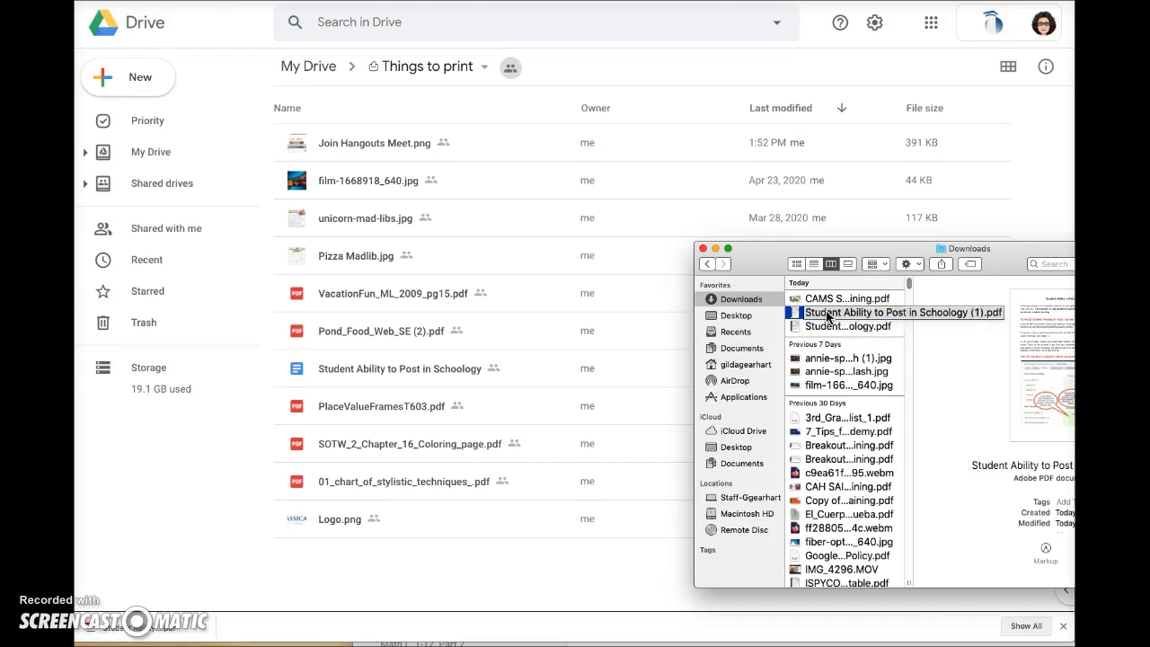
{"action": "left_click_drag", "start_coordinate": [866, 315], "coordinate": [503, 472]}
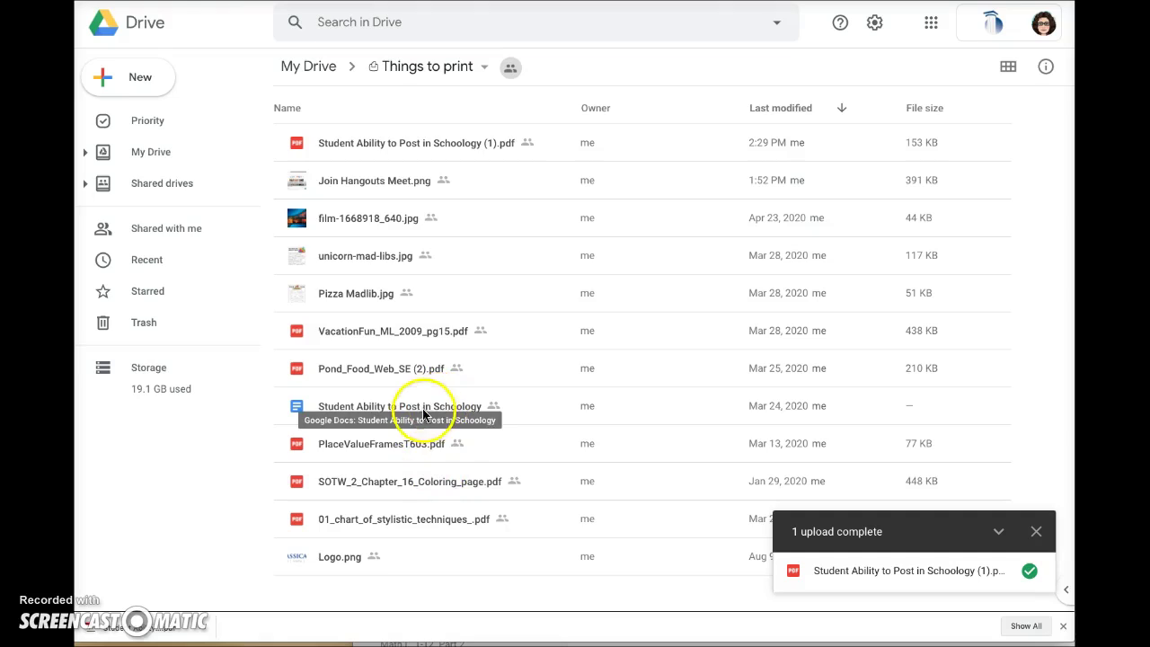
- Move the original Student Ability to Post in Schoology Google Doc out of Things to print into My Drive
{"action": "right_click", "coordinate": [416, 411]}
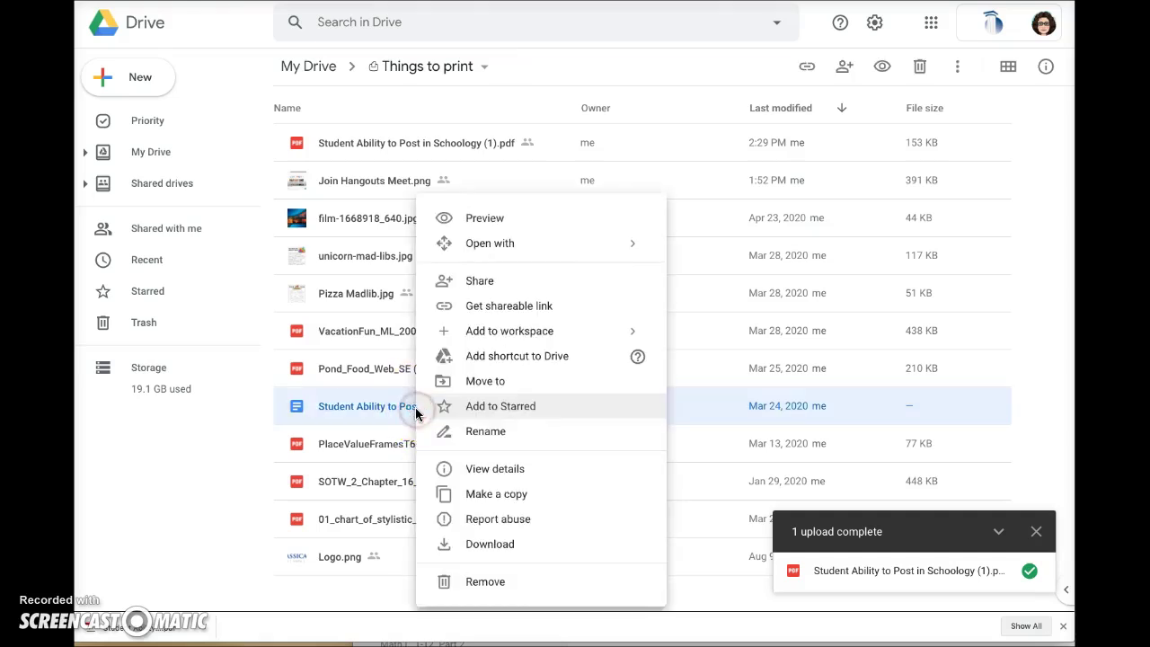
{"action": "left_click", "coordinate": [506, 382]}
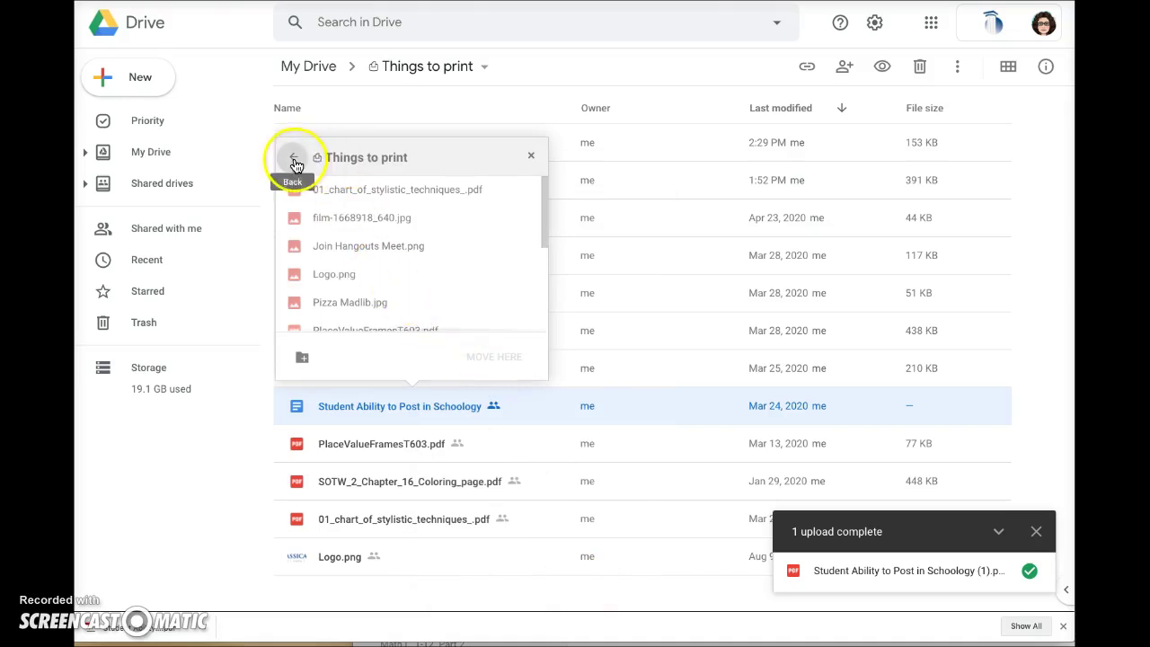
{"action": "left_click", "coordinate": [293, 157]}
{"action": "left_click", "coordinate": [294, 159]}
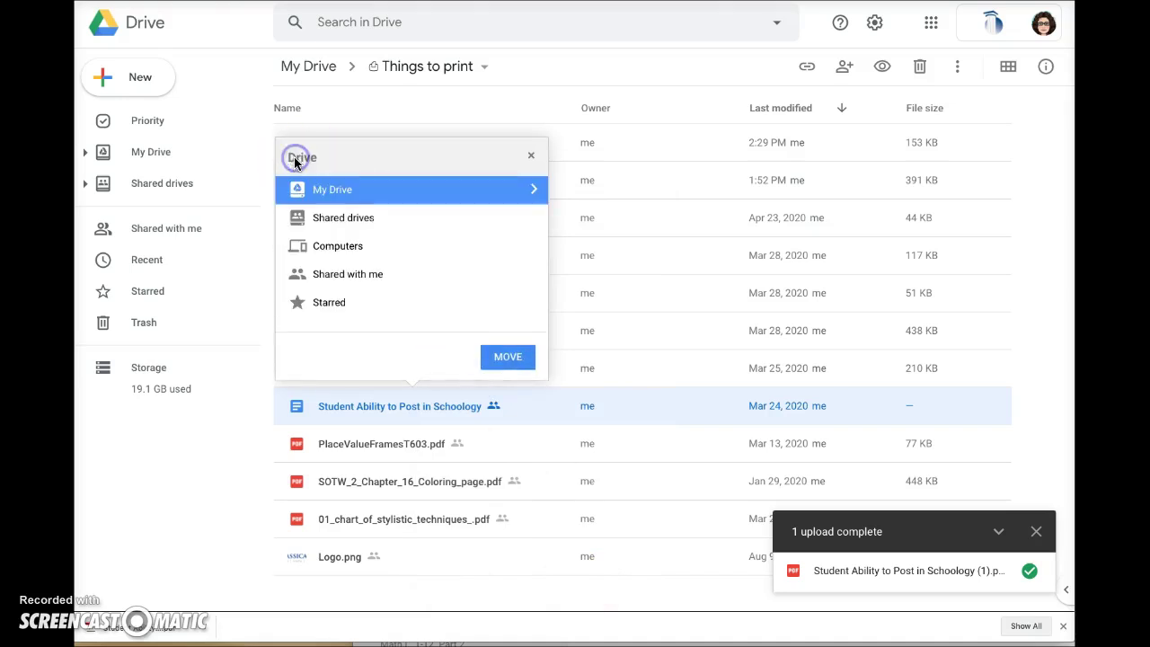
{"action": "left_click", "coordinate": [502, 356]}
{"action": "left_click", "coordinate": [314, 357]}
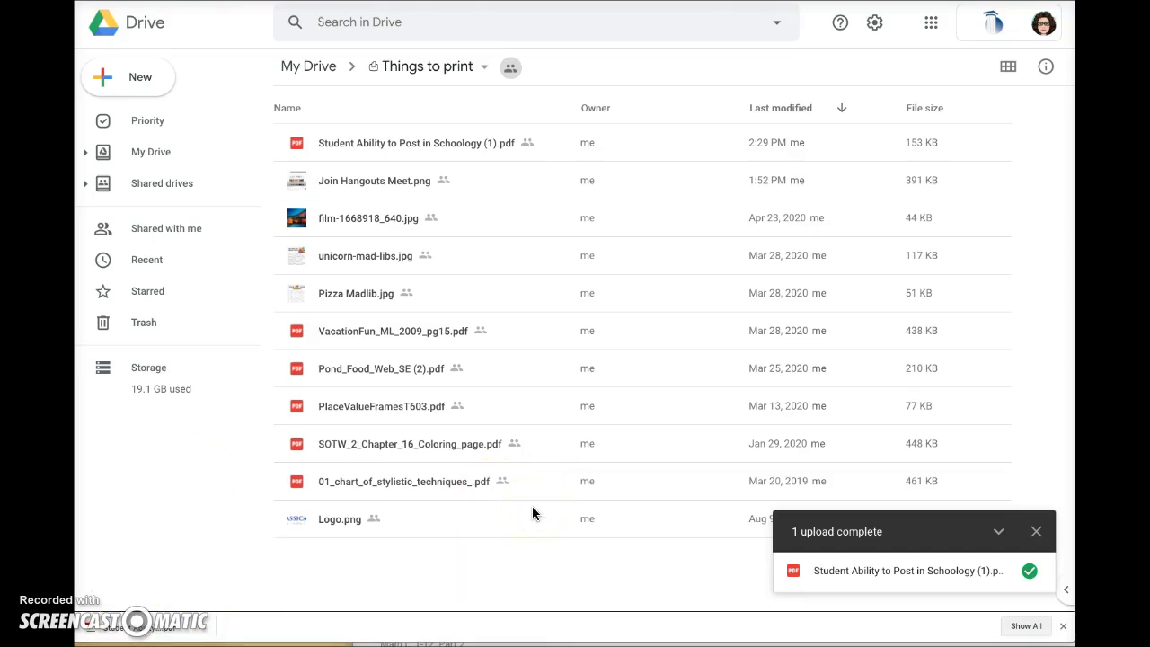
- Download the whole Things to print folder from Drive and extract its zip archive in the Downloads folder
{"action": "left_click", "coordinate": [444, 66]}
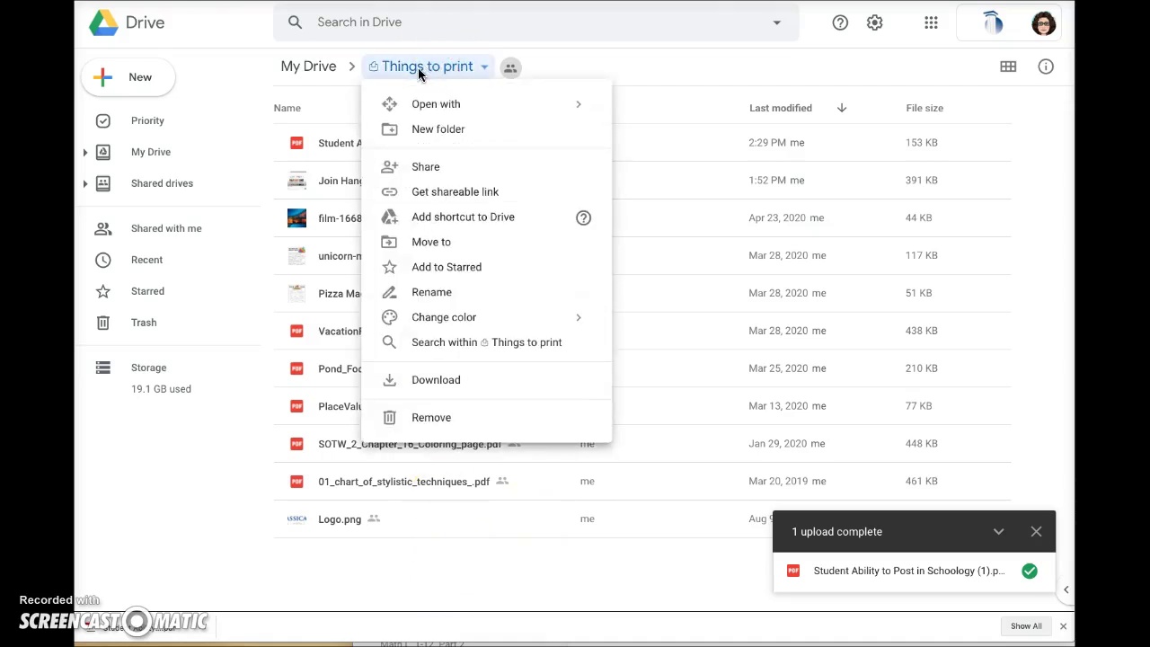
{"action": "left_click", "coordinate": [414, 380]}
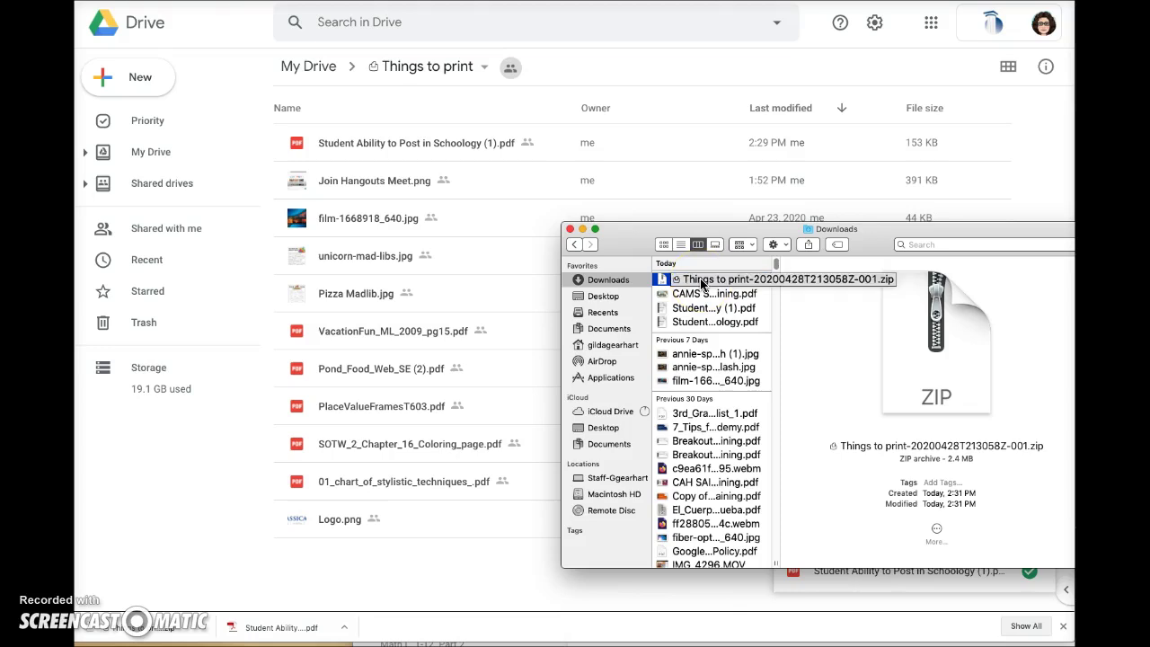
{"action": "left_click", "coordinate": [714, 286]}
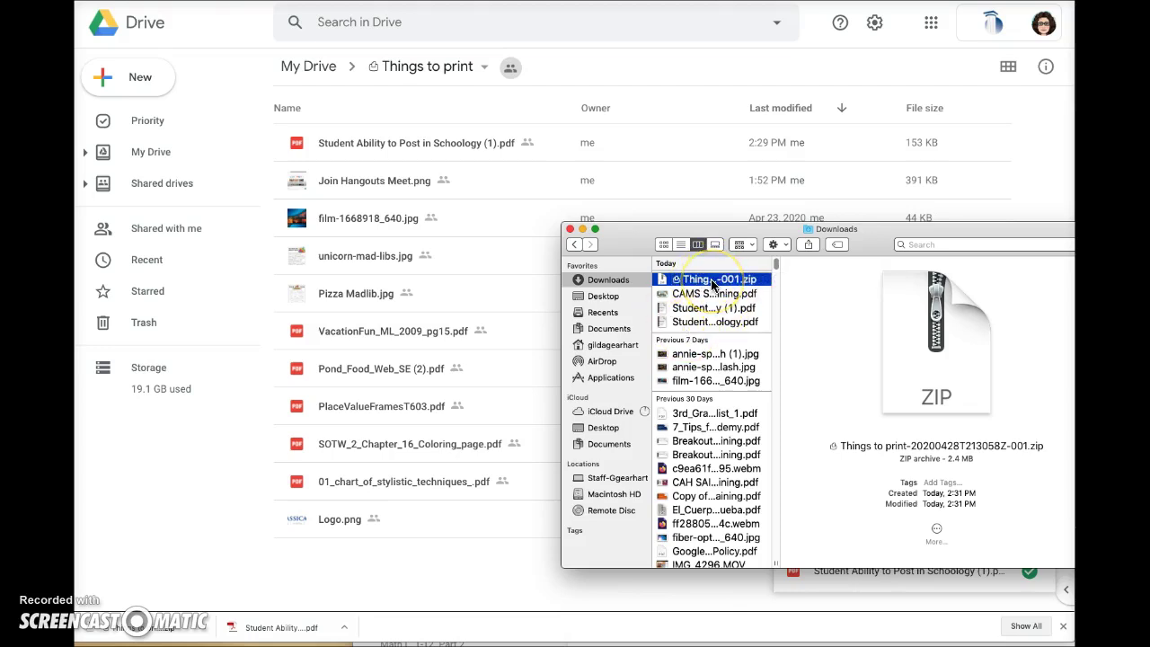
{"action": "double_click", "coordinate": [713, 284]}
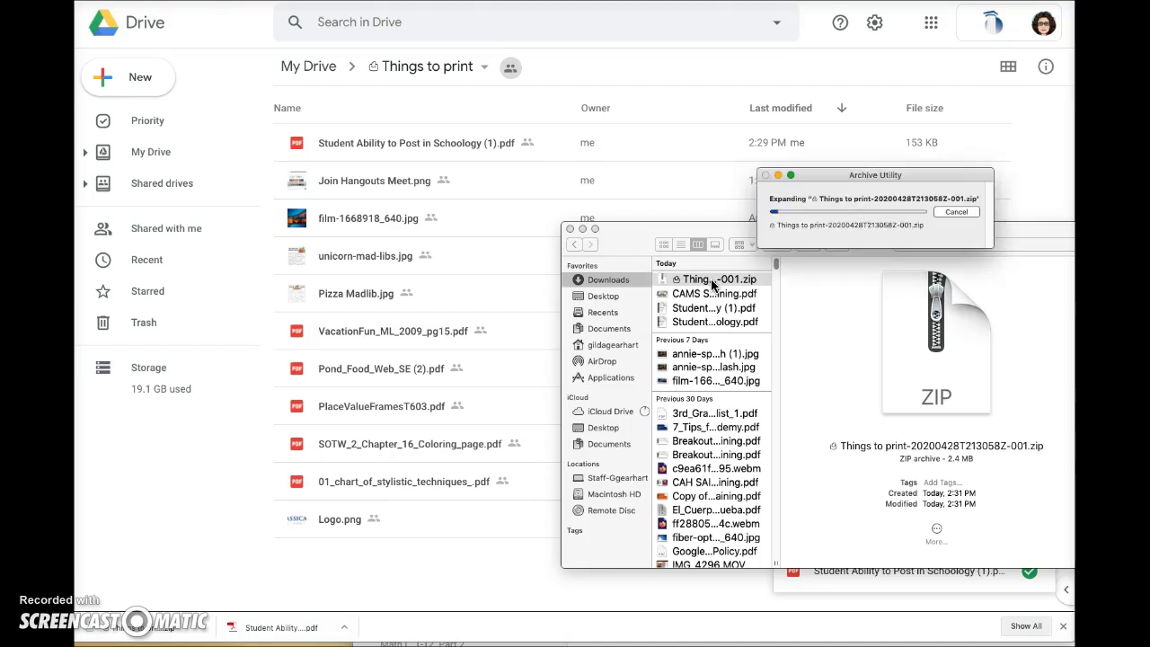
{"action": "left_click", "coordinate": [908, 274]}
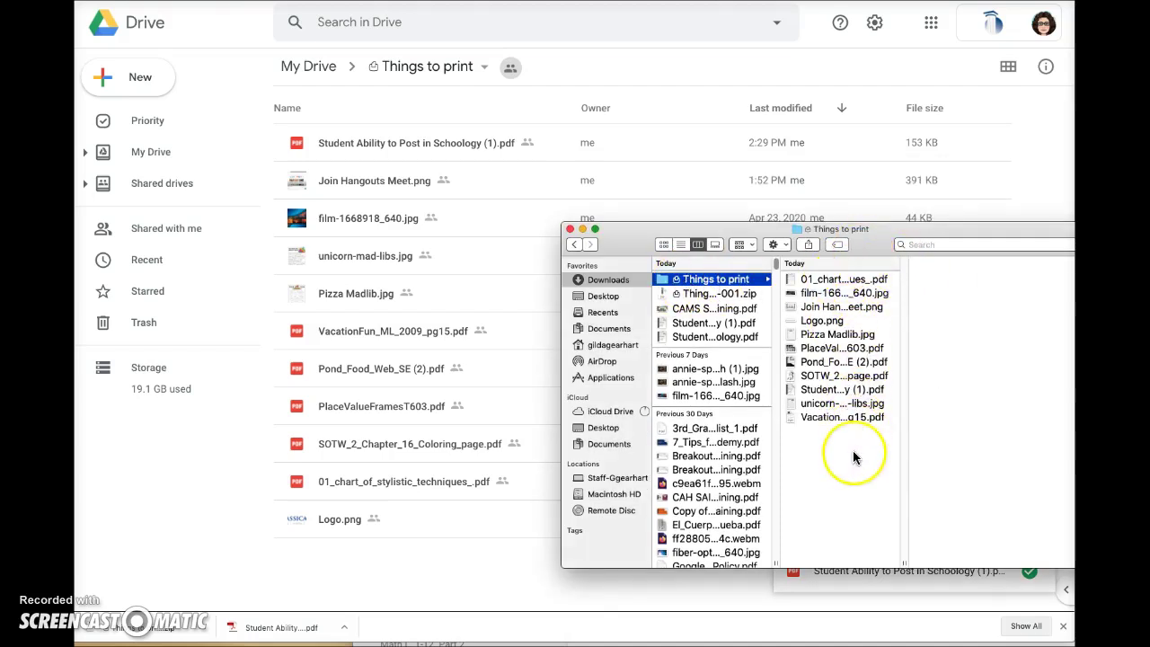
- Select all files in the extracted Things to print folder, and open the 157 Tech Brother print queue through System Preferences
{"action": "left_click_drag", "start_coordinate": [854, 452], "coordinate": [791, 274]}
{"action": "left_click_drag", "start_coordinate": [845, 359], "coordinate": [127, 540]}
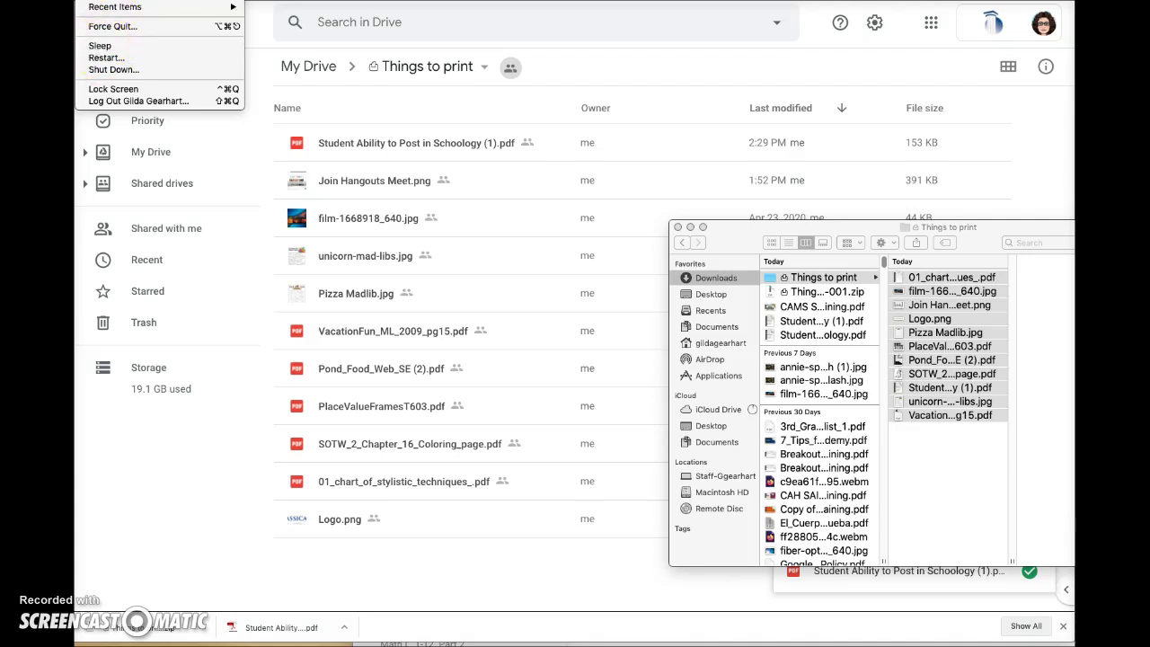
{"action": "key", "text": "Escape"}
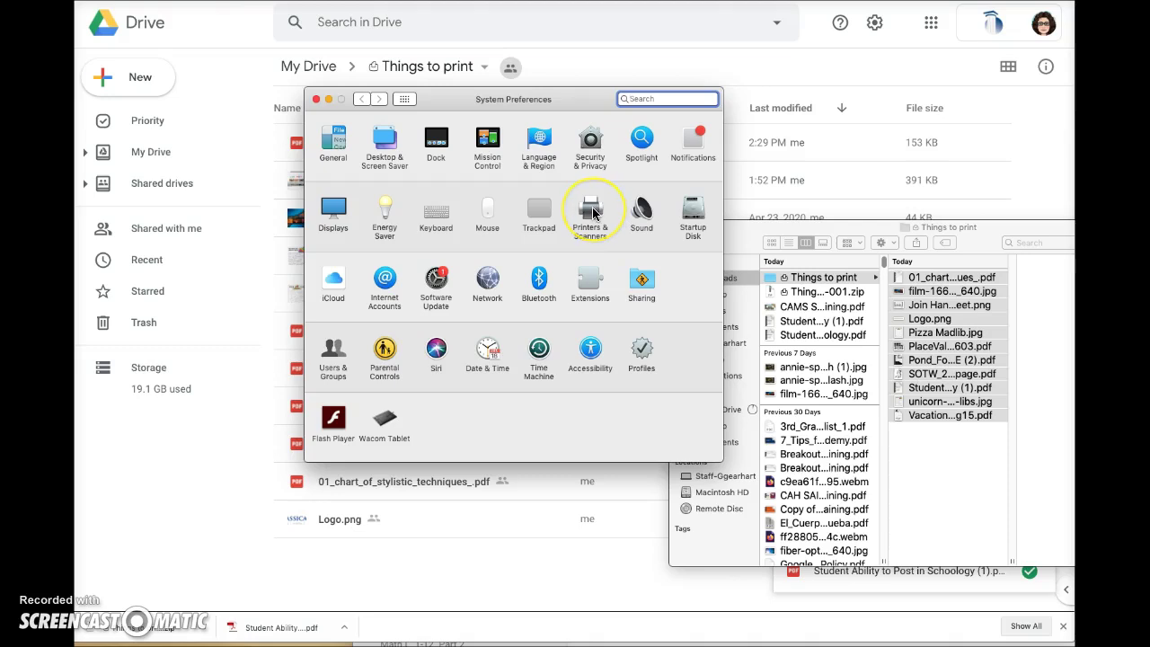
{"action": "left_click", "coordinate": [592, 212]}
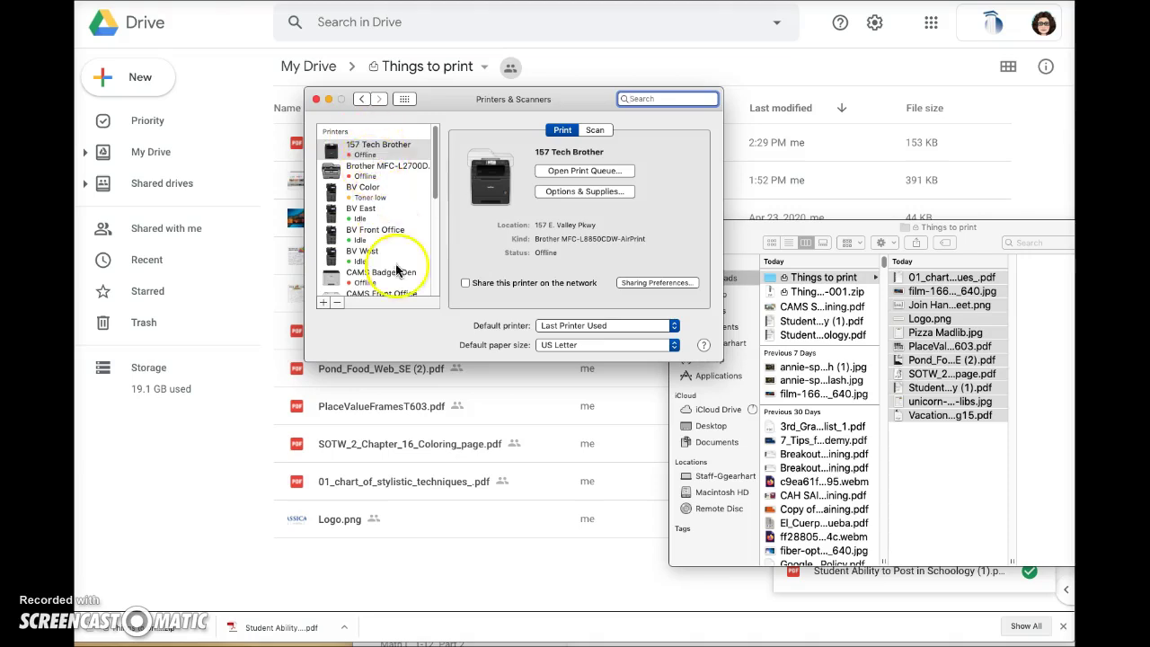
{"action": "left_click", "coordinate": [568, 171]}
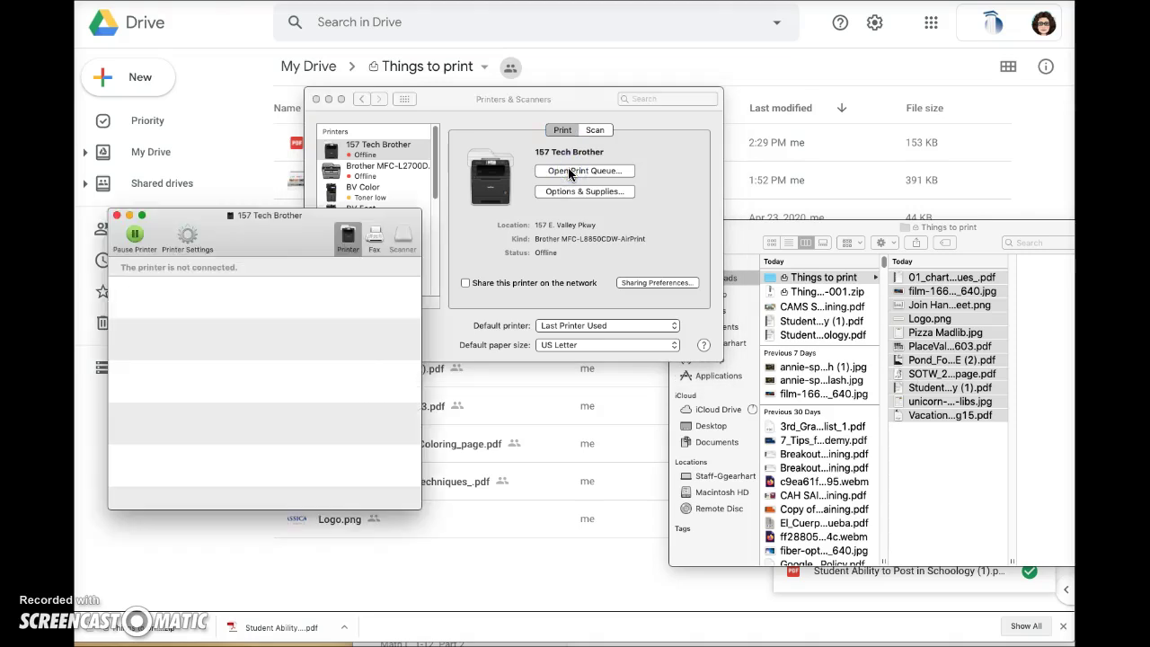
- Reselect every file in the Things to print folder in Finder and add them all to the 157 Tech Brother print queue
{"action": "left_click", "coordinate": [967, 478]}
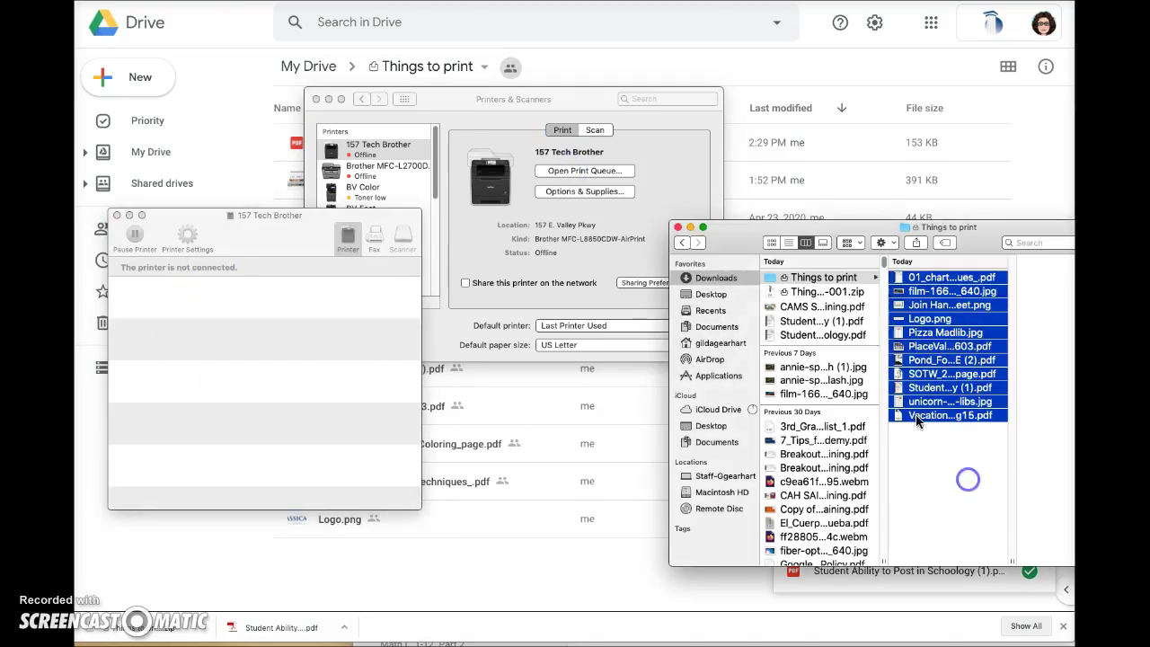
{"action": "left_click_drag", "start_coordinate": [757, 231], "coordinate": [725, 214]}
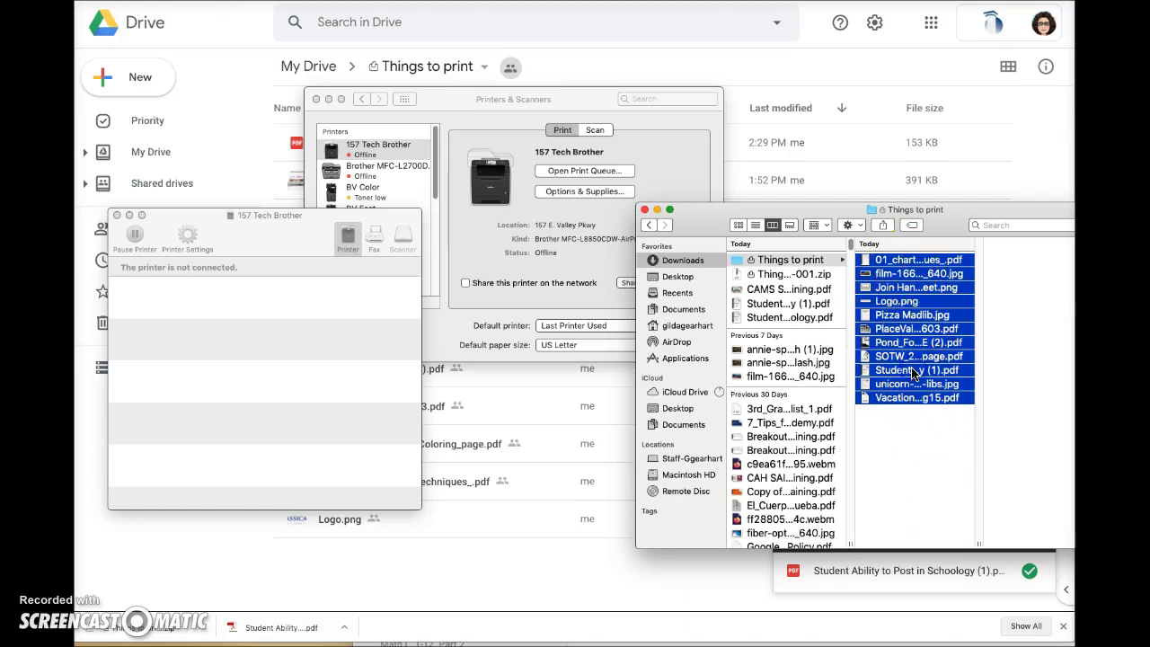
{"action": "left_click", "coordinate": [931, 457]}
{"action": "left_click", "coordinate": [944, 503]}
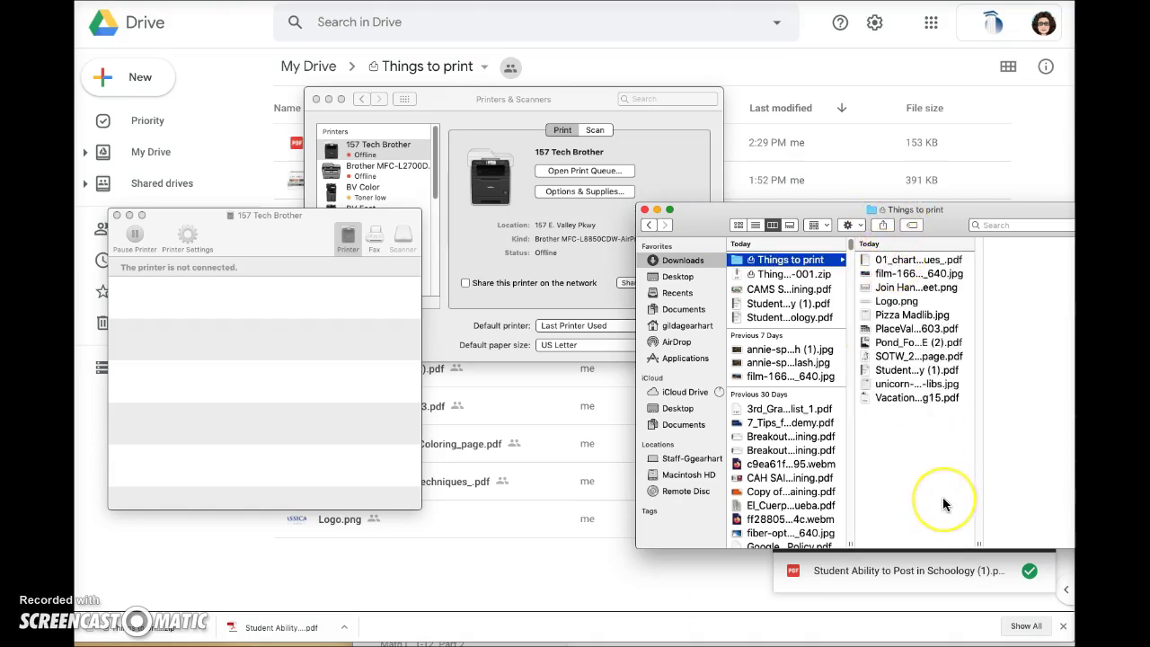
{"action": "left_click", "coordinate": [905, 260]}
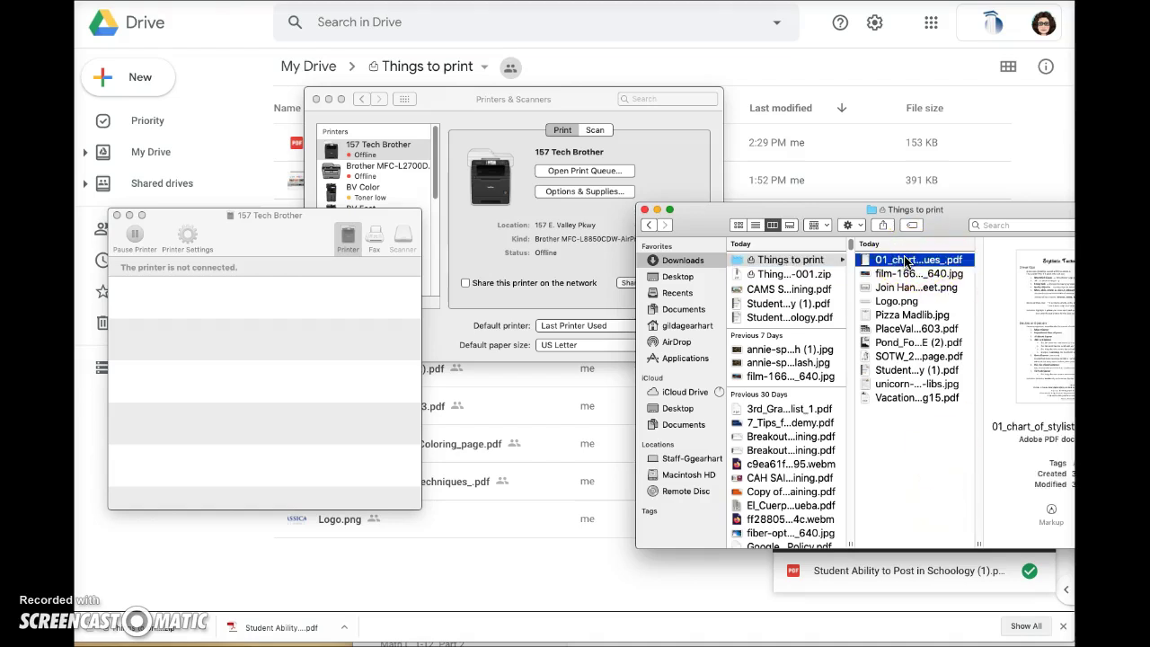
{"action": "left_click", "coordinate": [898, 397], "text": "shift"}
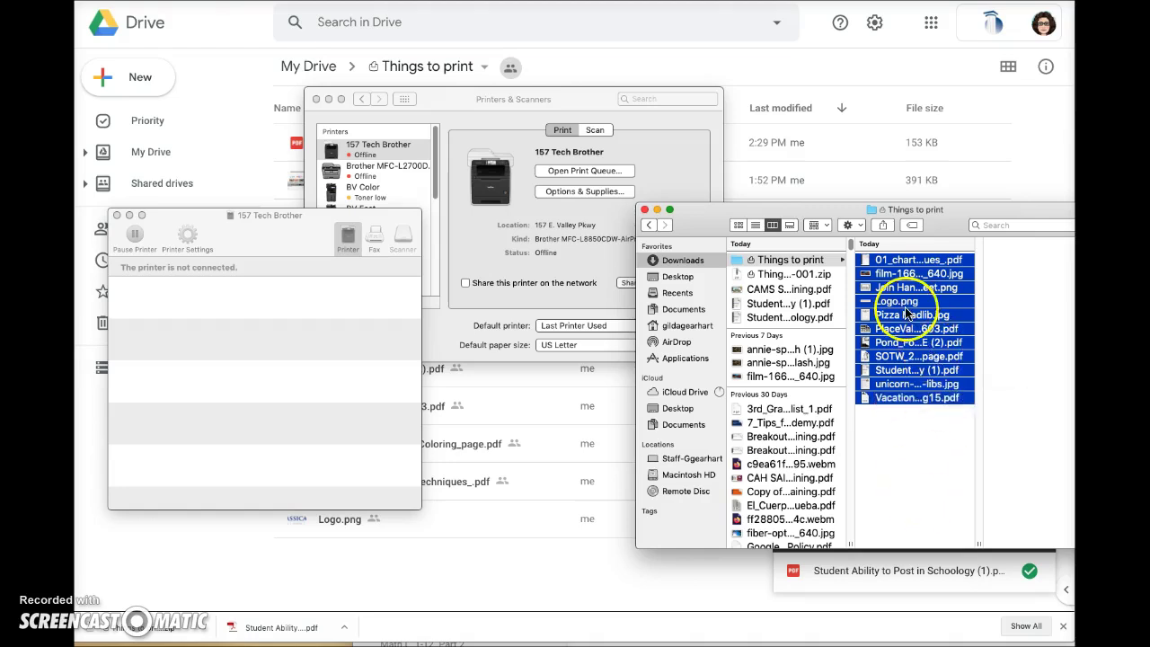
{"action": "left_click_drag", "start_coordinate": [908, 311], "coordinate": [174, 356]}
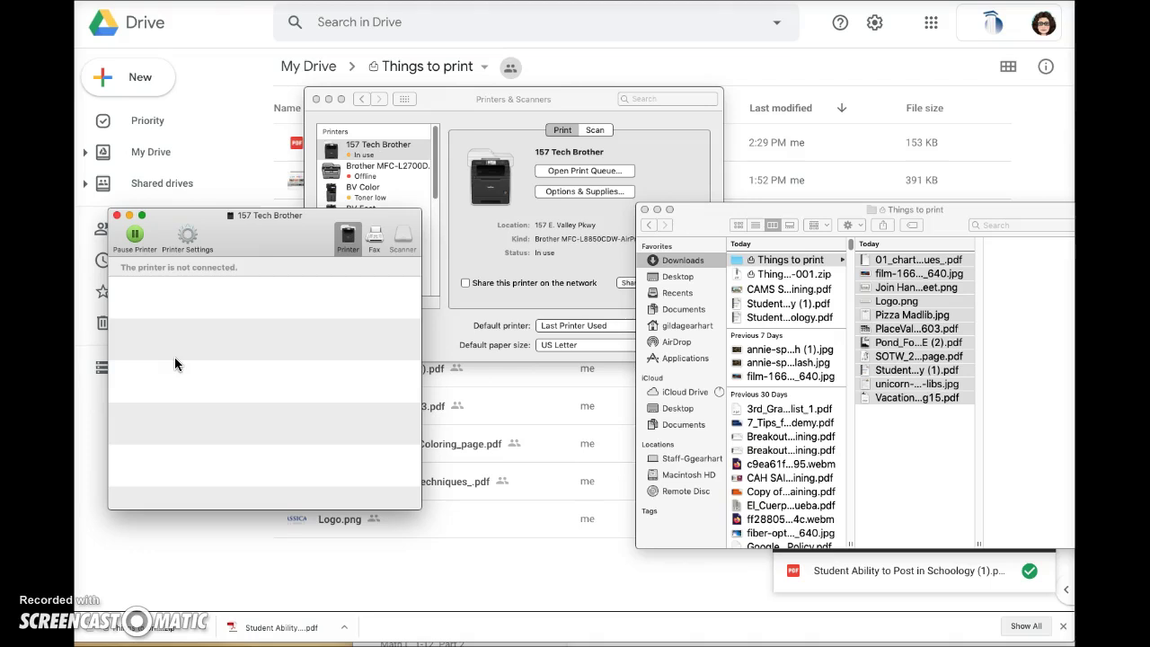
{"action": "left_click", "coordinate": [311, 392]}
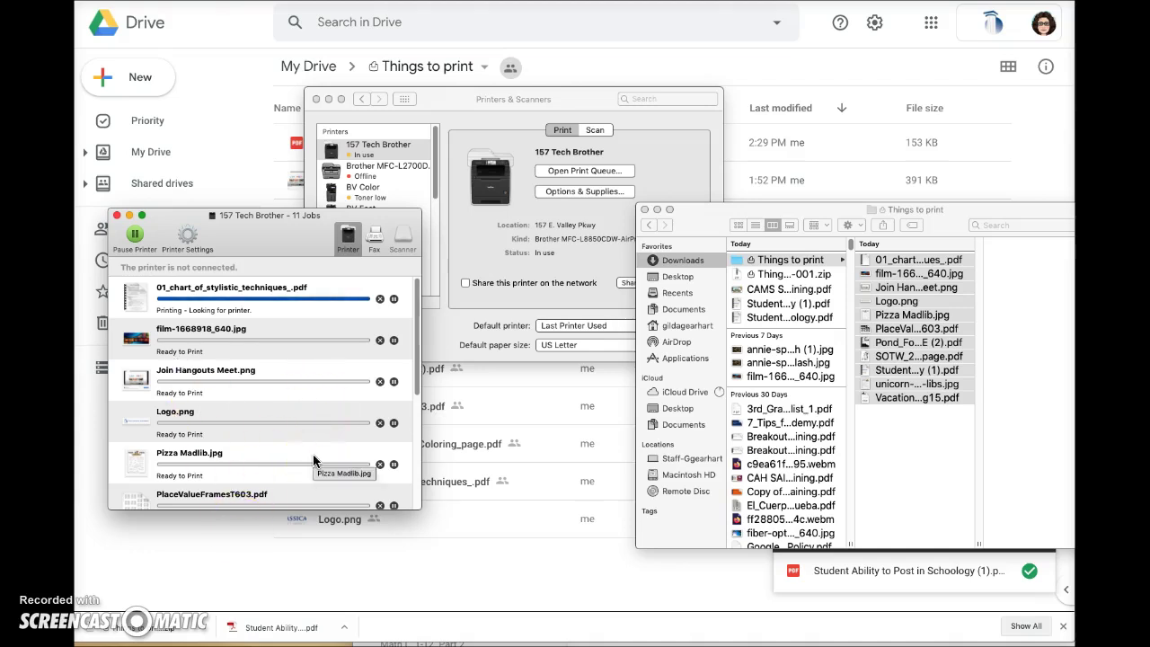
{"action": "left_click", "coordinate": [348, 439]}
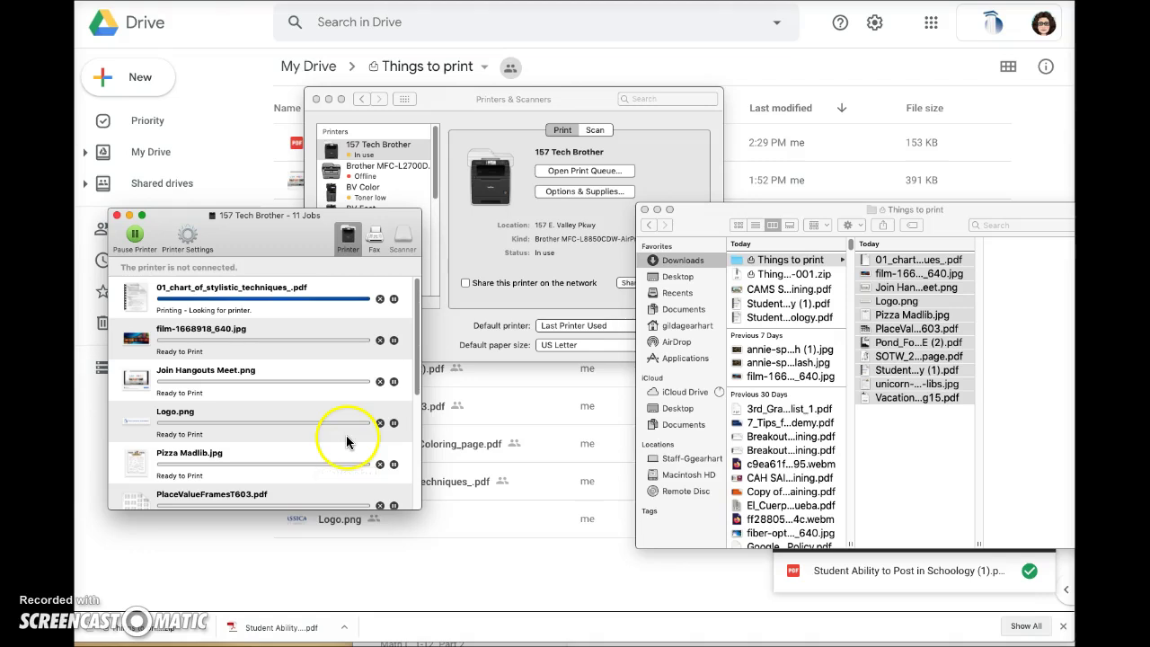